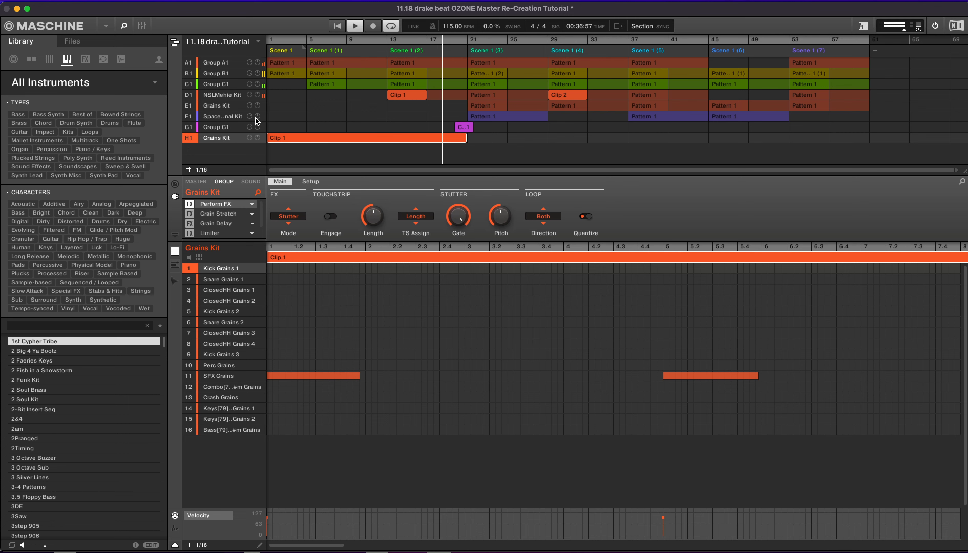
- Browse groups D1, C1, B1 and A1, return to NSLMehie Kit, and zoom out around Clip 2
click(230, 94)
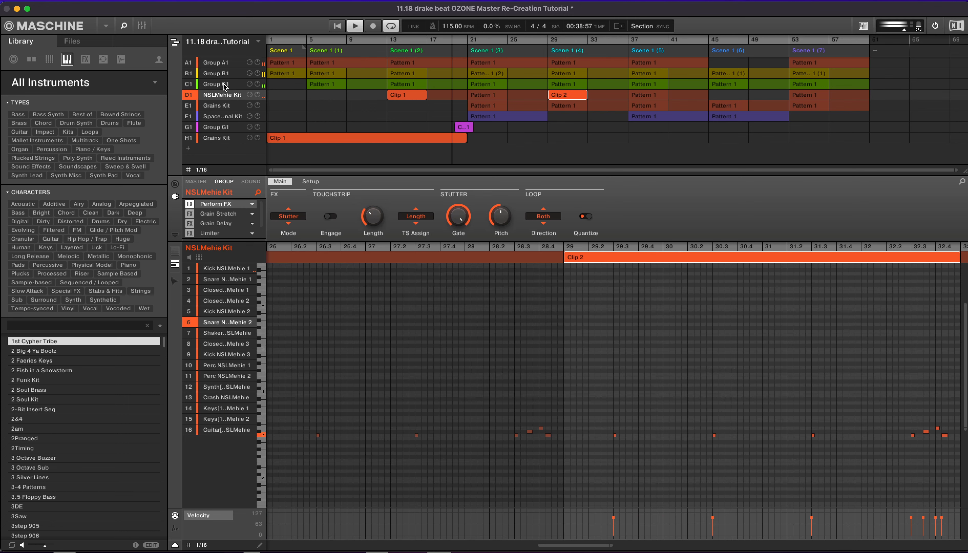
click(224, 84)
click(227, 77)
click(227, 66)
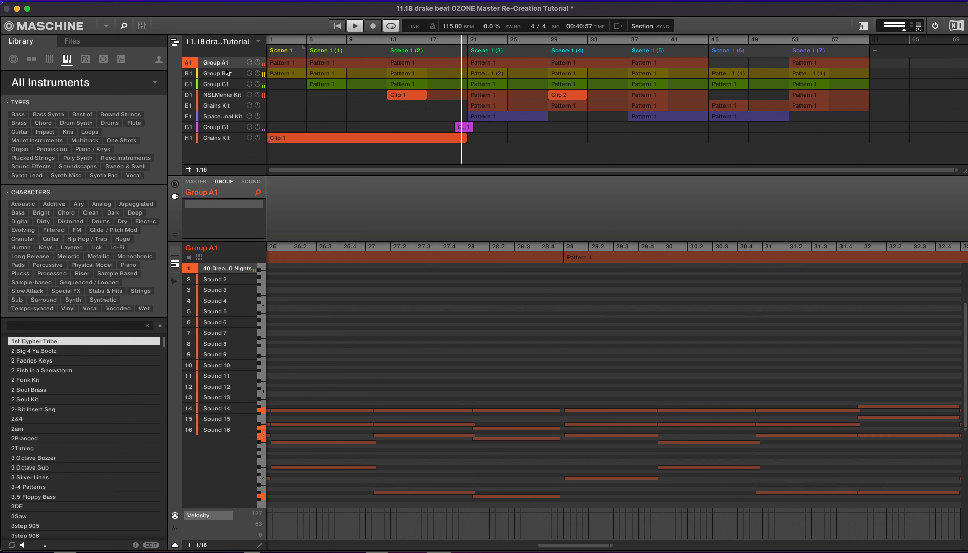
click(220, 97)
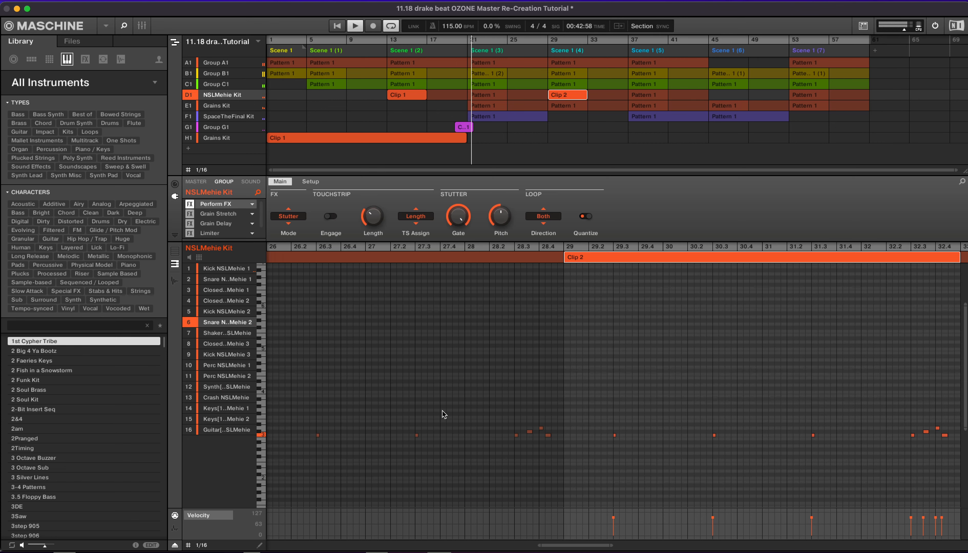
drag(577, 247, 787, 220)
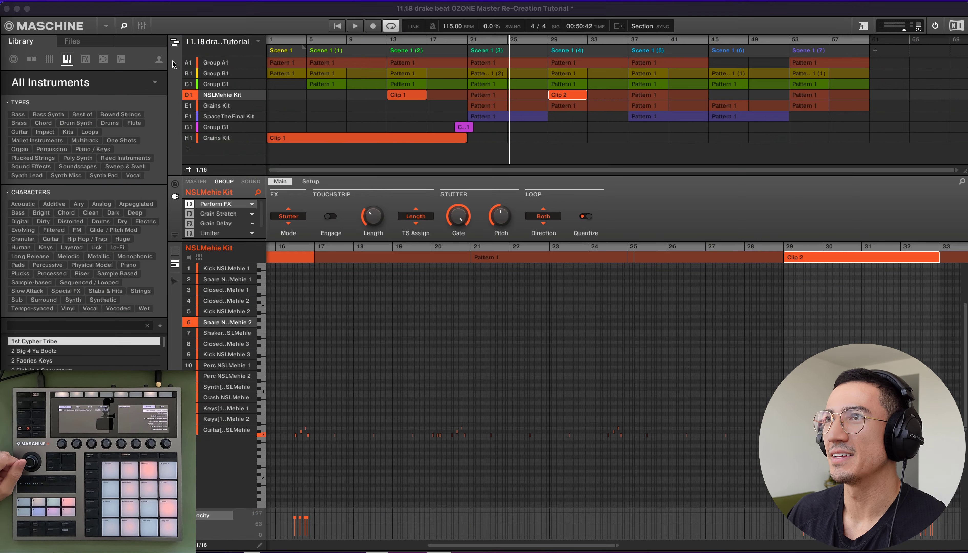
- Switch to the scene grid and step through Scene 1 (4), Scene 1 (5), then back to Scene 1 (4)
click(175, 42)
click(410, 42)
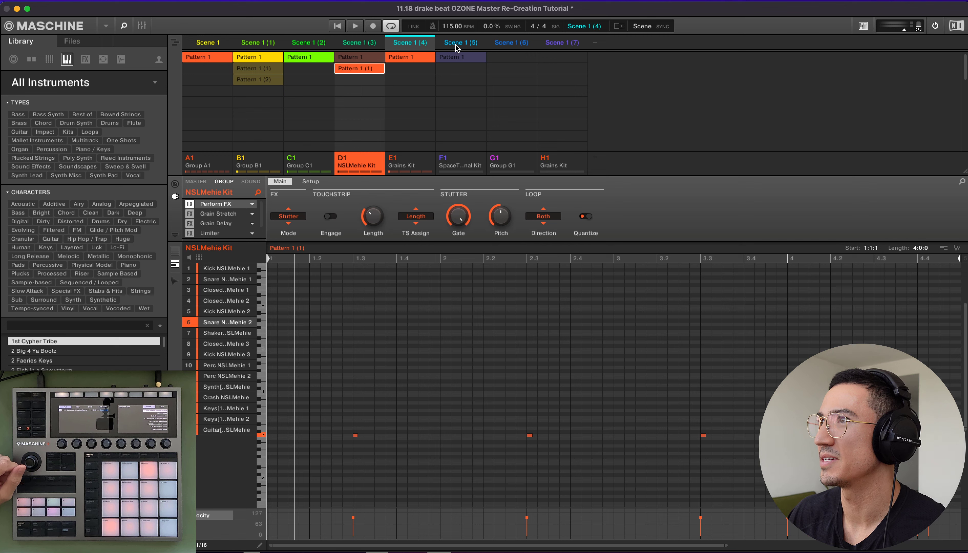
click(459, 43)
click(423, 46)
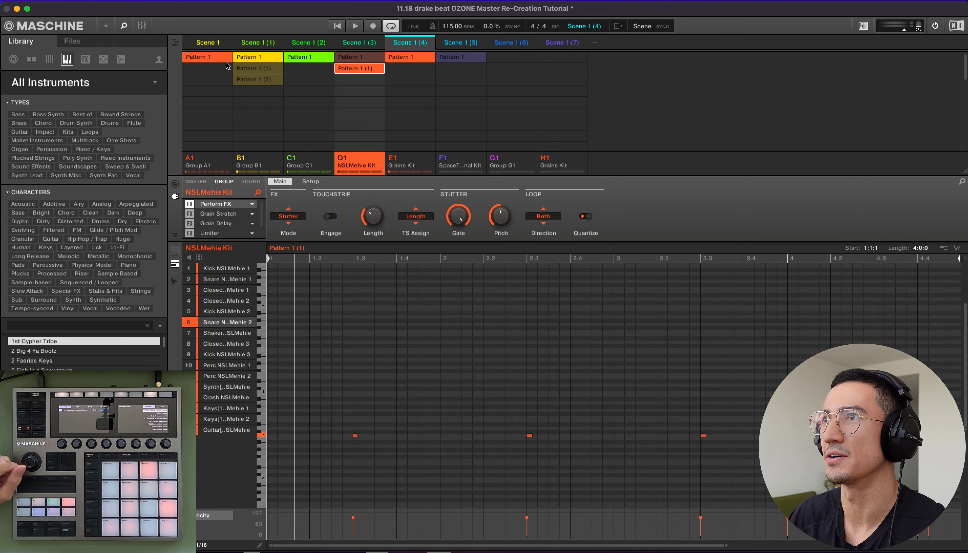
- Open Group A1's Pattern 1, fit the whole eight bars in the editor, and play it once
click(220, 58)
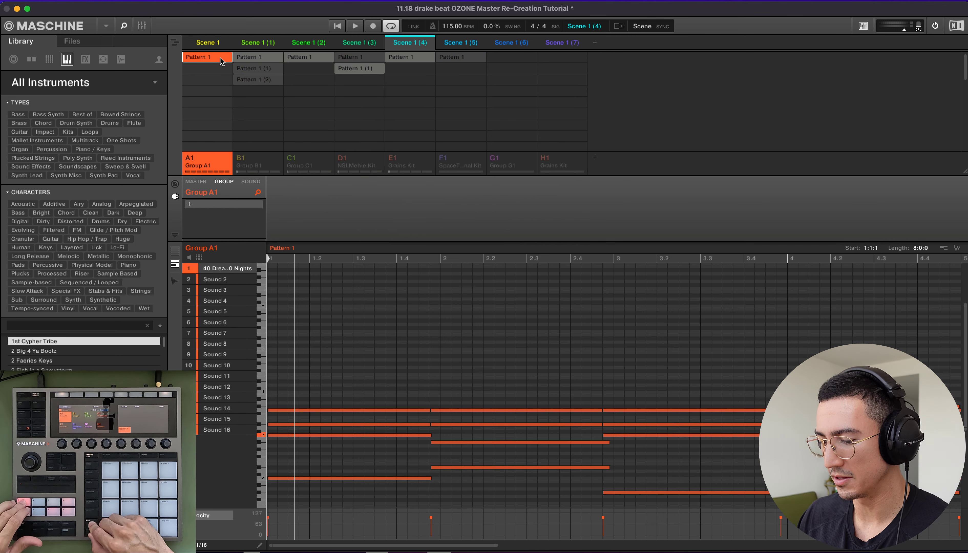
double_click(419, 545)
key(space)
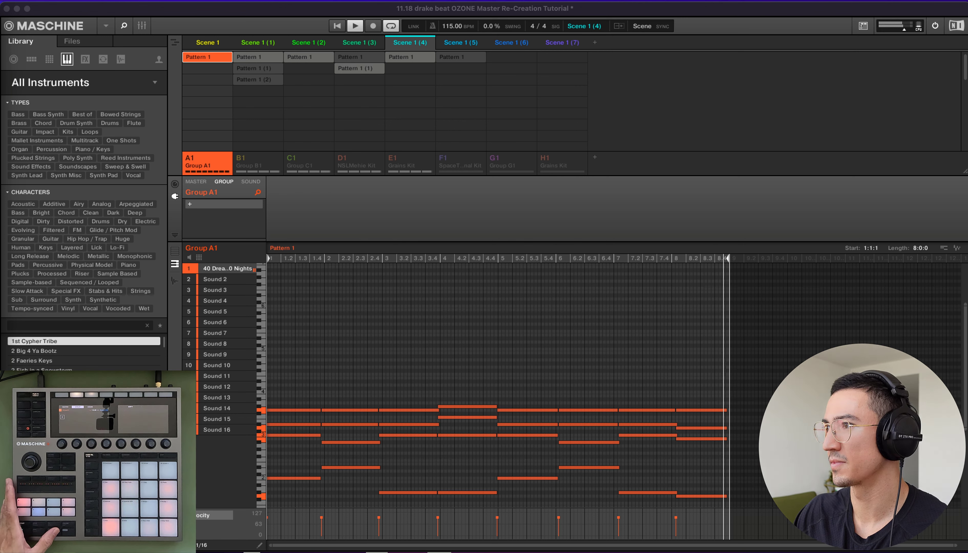
key(space)
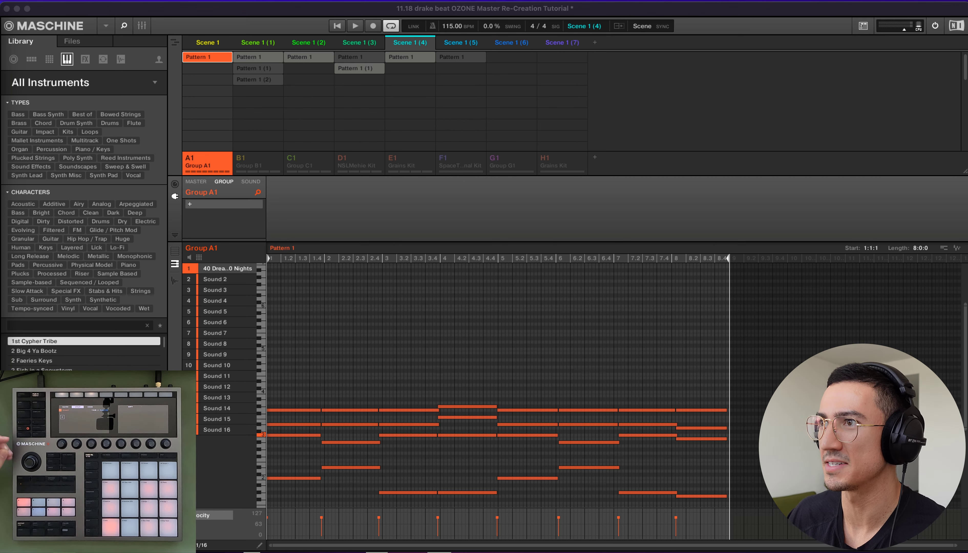
click(257, 185)
- Show the 40 Dreams & 40 Nights macro controls, open its plugin window centred, then close it
click(252, 183)
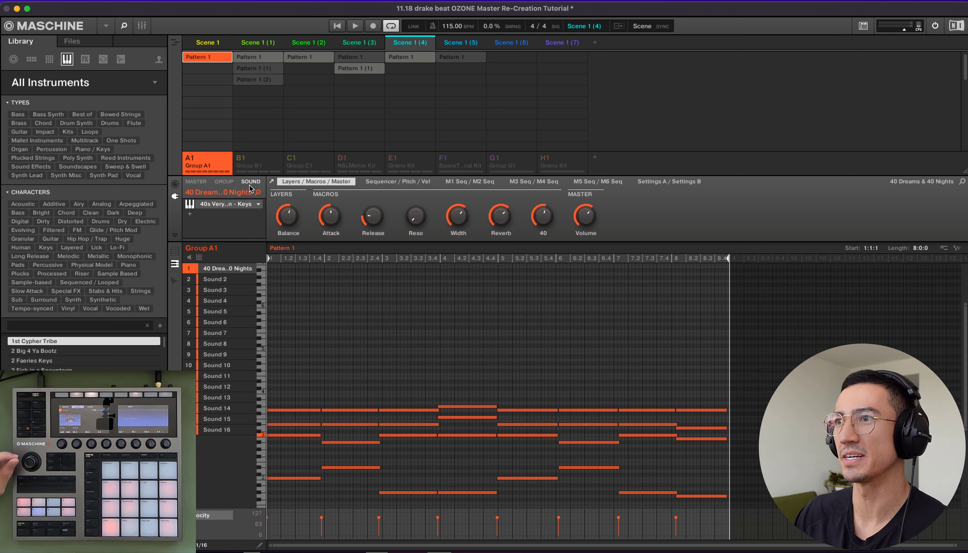
click(227, 206)
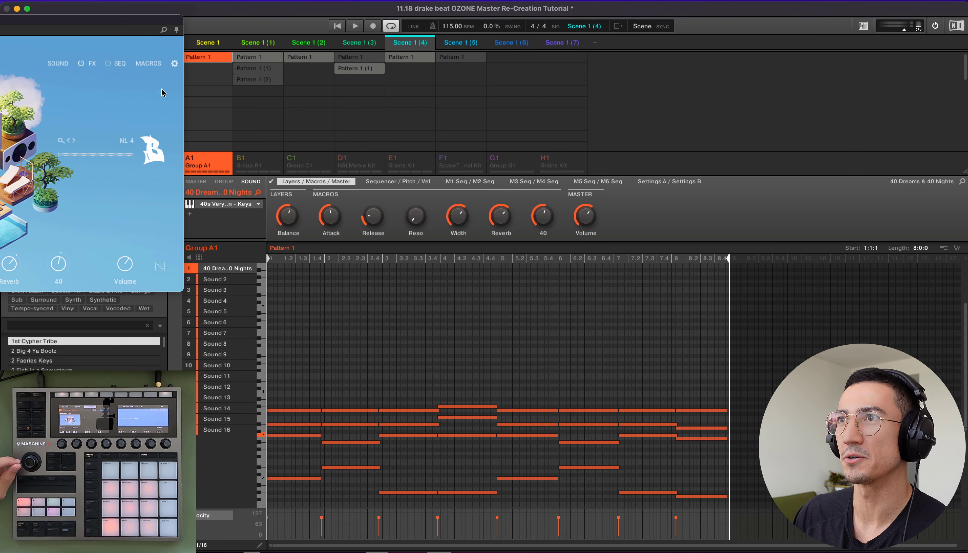
drag(119, 21, 526, 104)
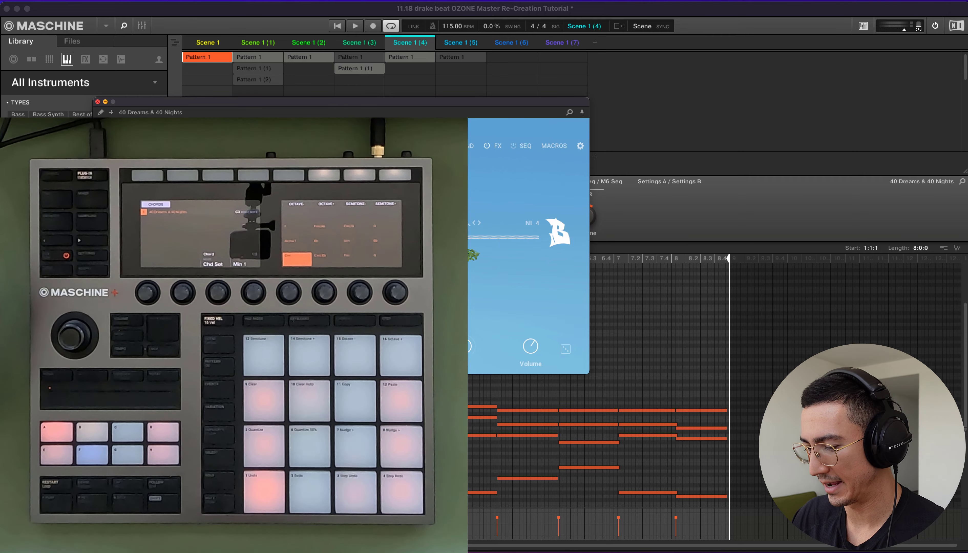
click(97, 102)
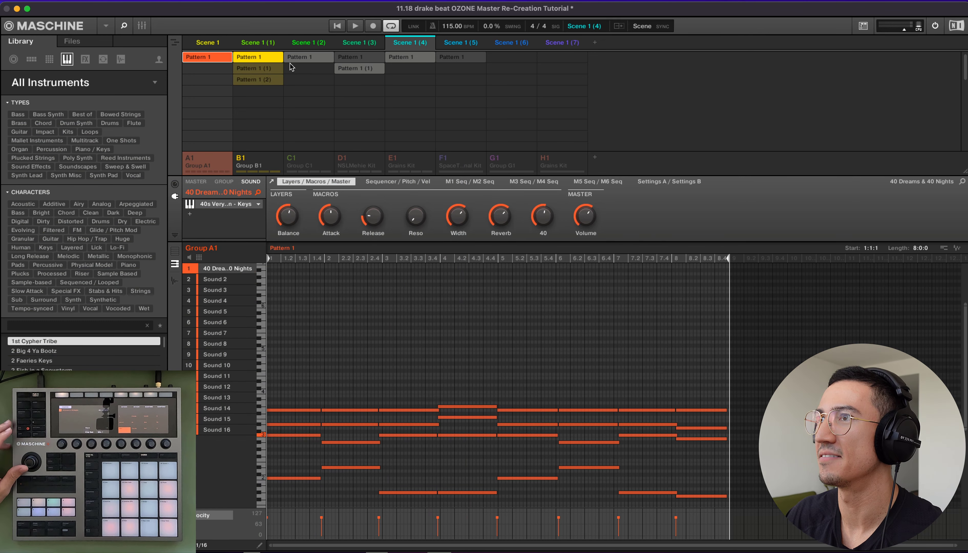
- Show Group B1's Pattern 1 as a drum grid and open The Garage (75 bpm) plugin centred
click(266, 59)
click(178, 254)
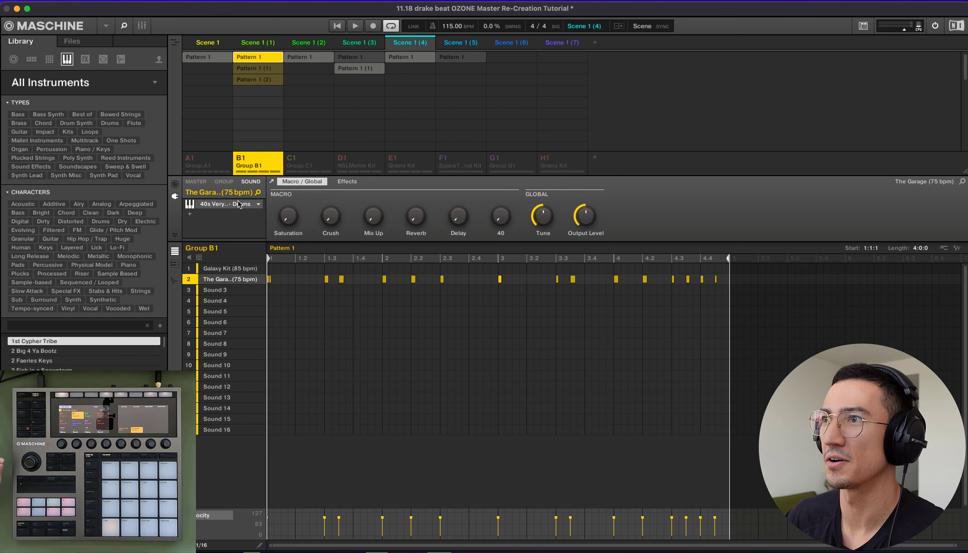
click(272, 182)
drag(77, 16, 591, 140)
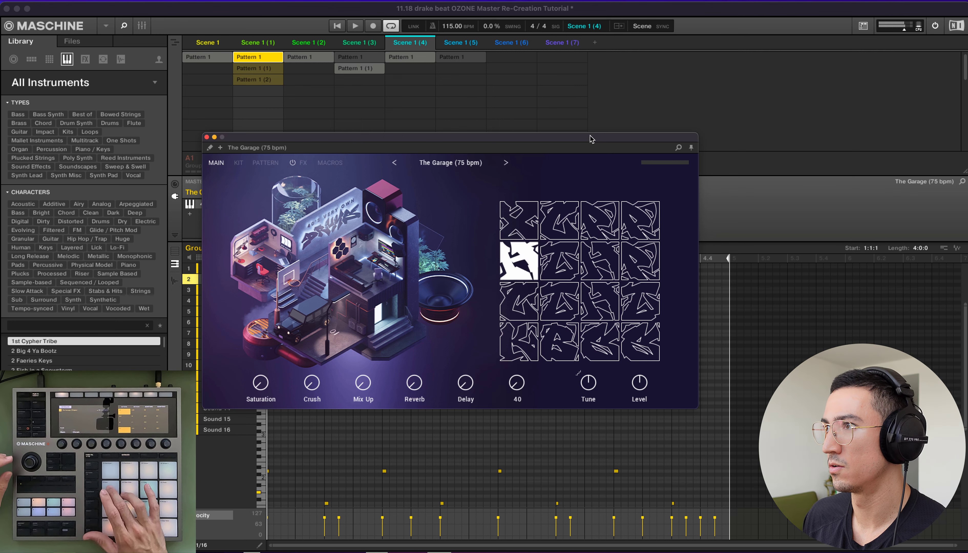
- Browse The Garage presets, view its kit pads and closed hi-hat sample, and move the window up
click(464, 162)
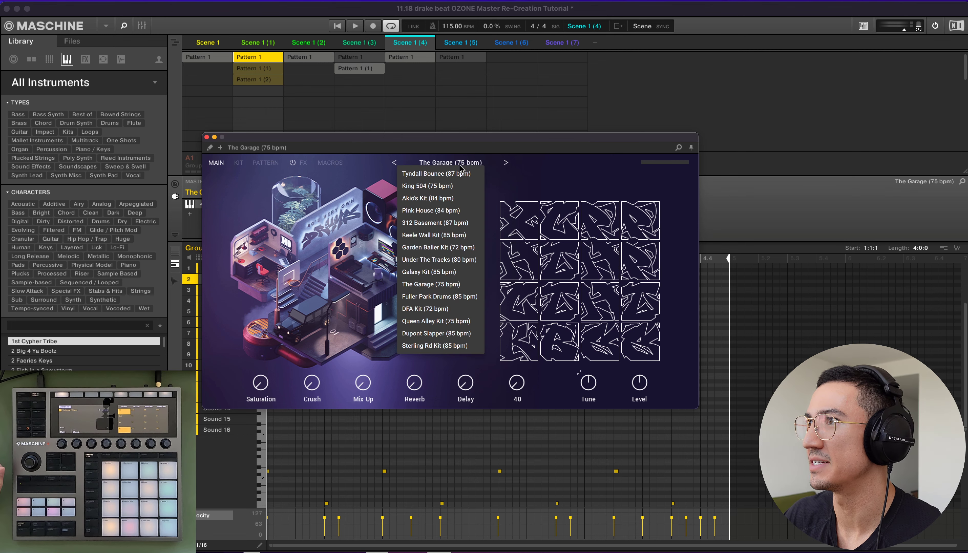
click(540, 179)
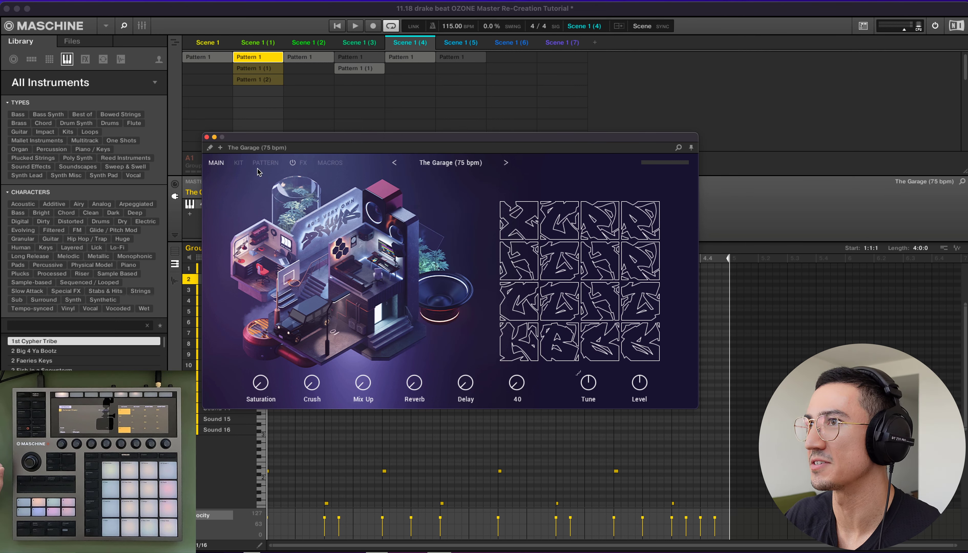
click(241, 164)
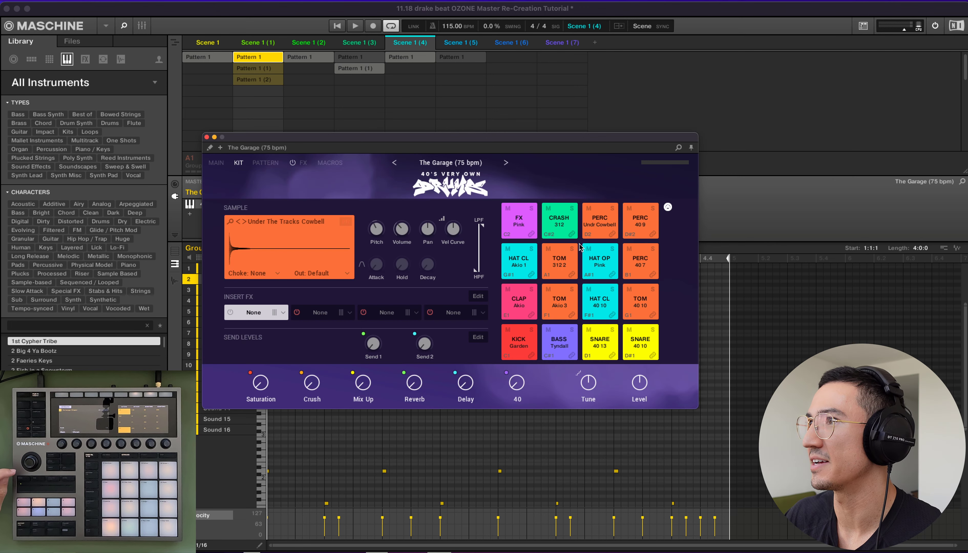
click(514, 267)
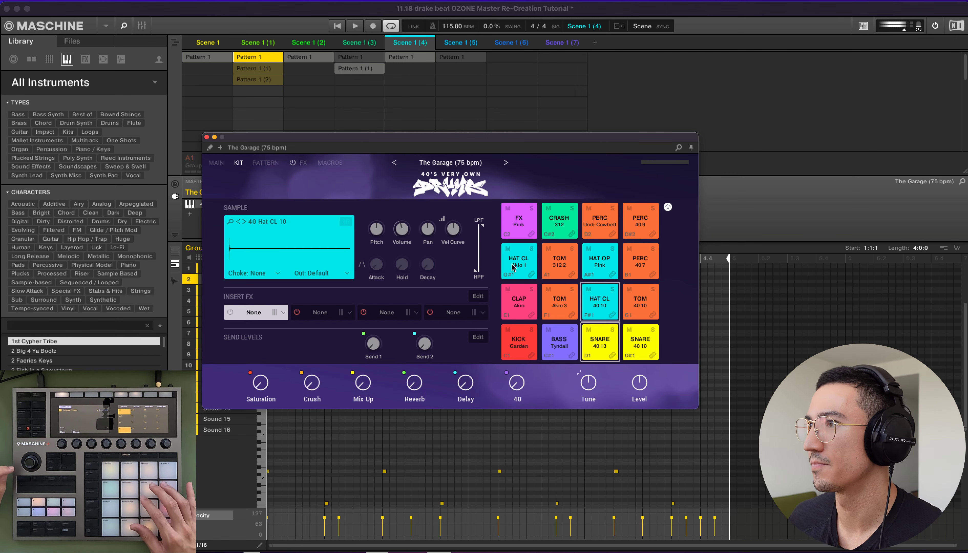
drag(461, 140, 661, 60)
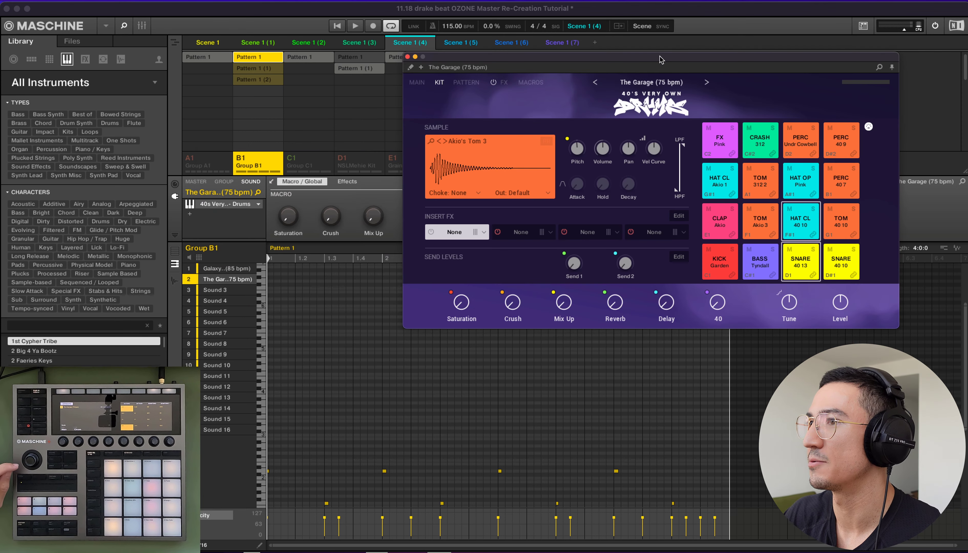
click(175, 264)
scroll(280, 382, down, 5)
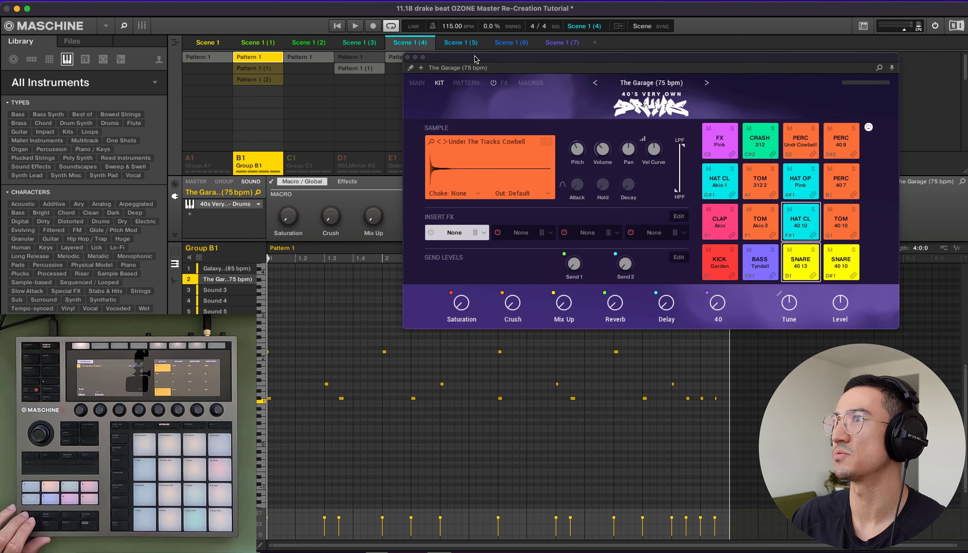
drag(477, 59, 483, 26)
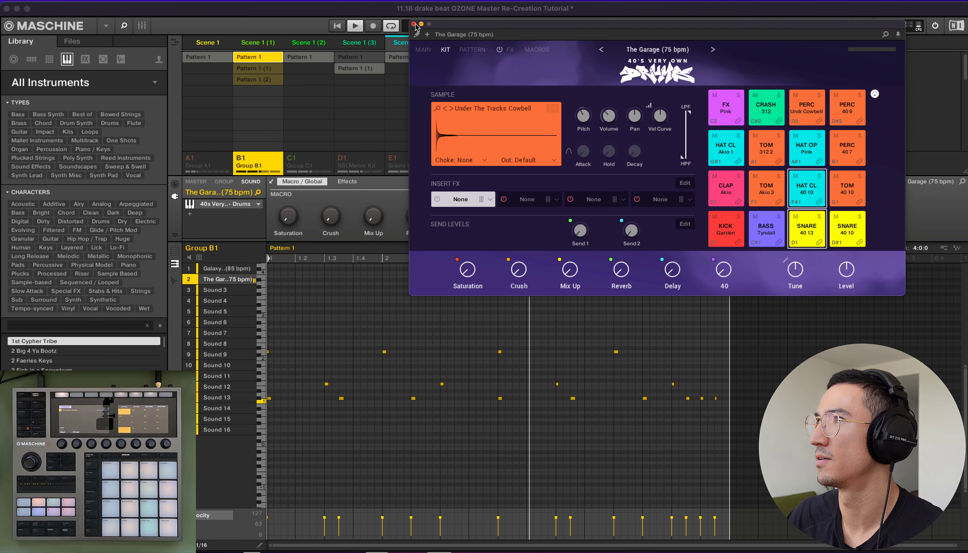
- Play Group B1's Pattern 1 (1), then switch to Pattern 1 (2)
click(268, 70)
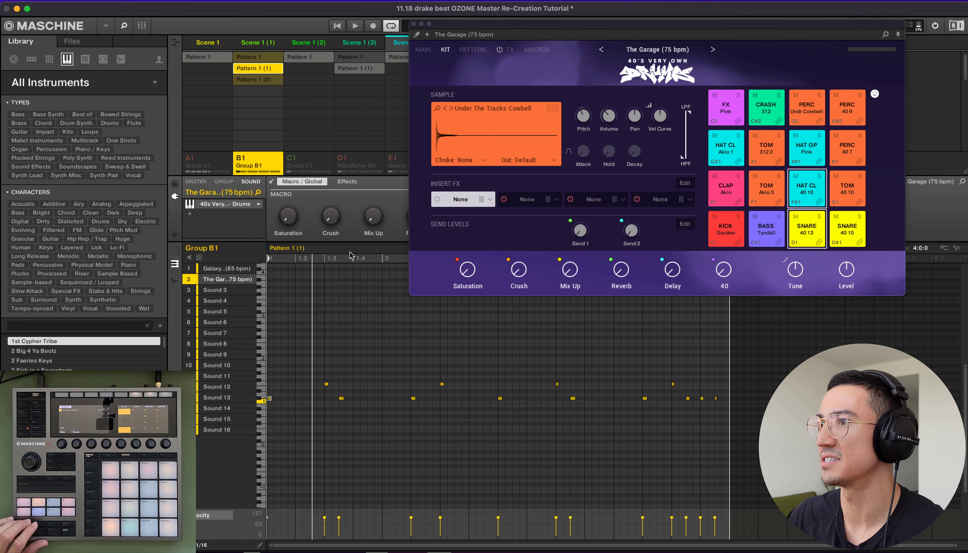
key(space)
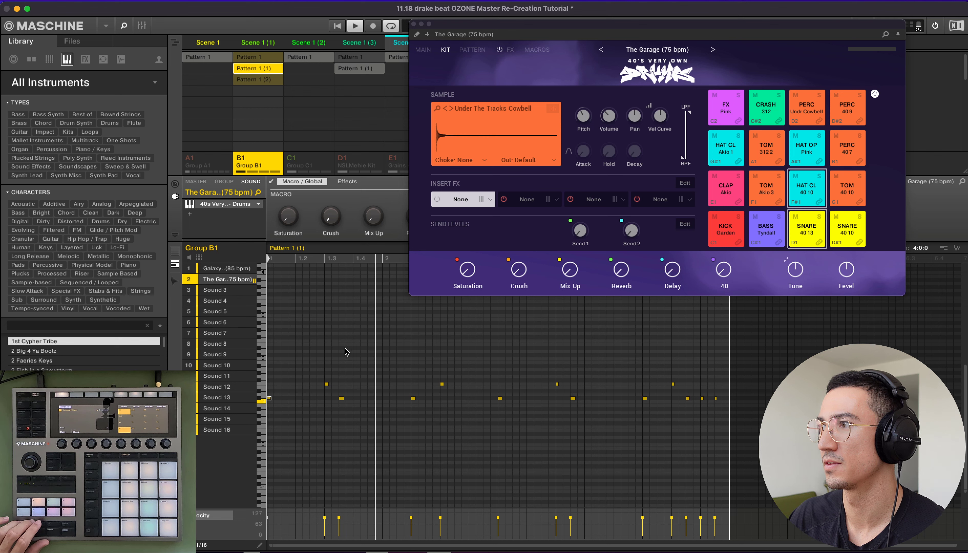
click(268, 80)
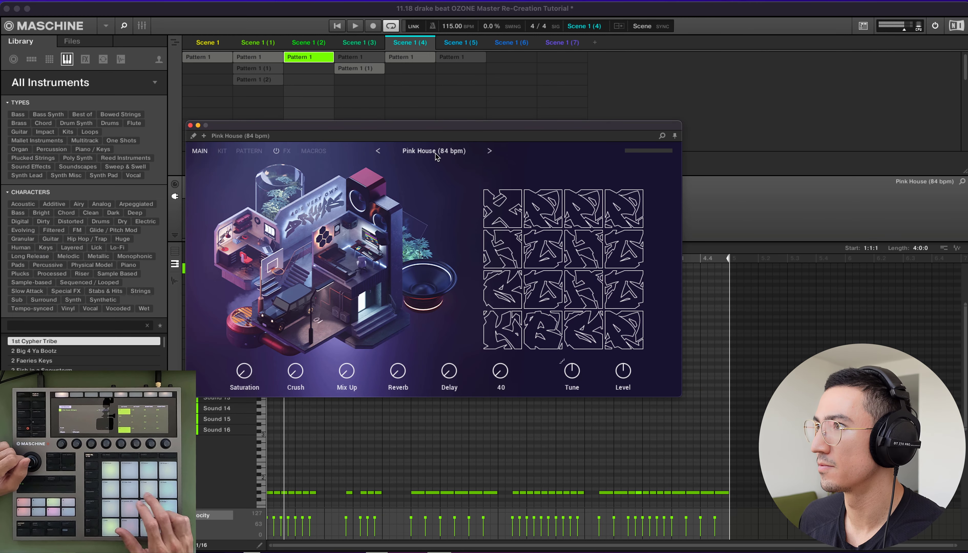
- Show the Pink House kit's pads, move its window aside, then close the plugin
click(223, 152)
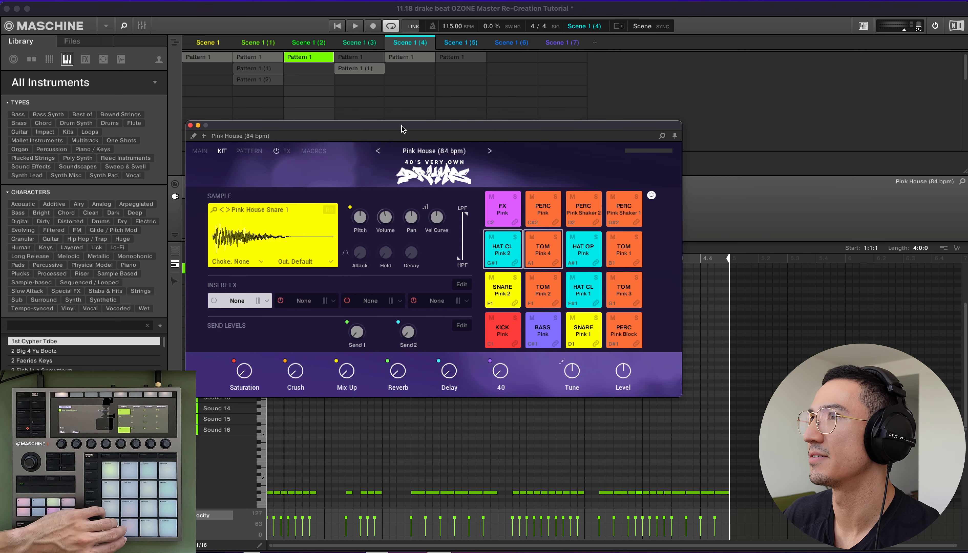
drag(401, 128, 590, 43)
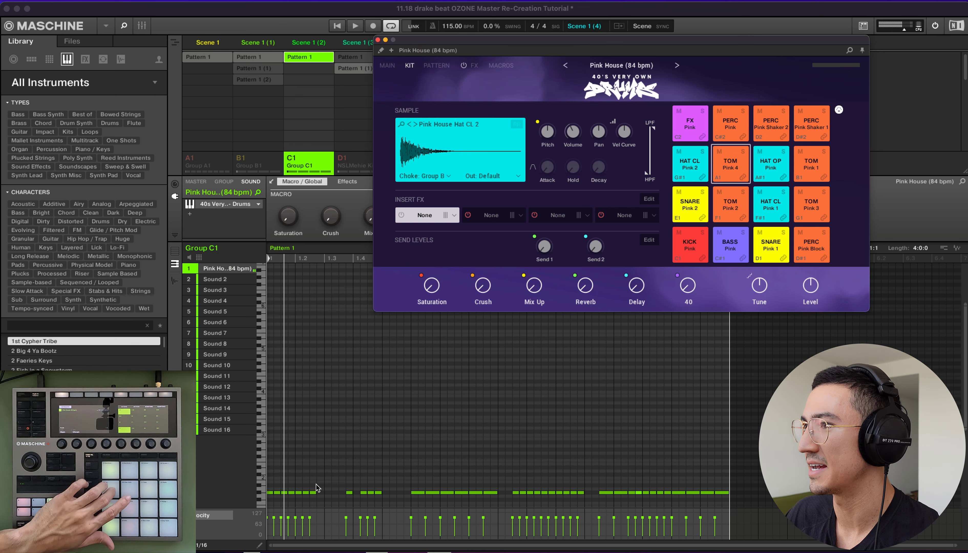
click(378, 40)
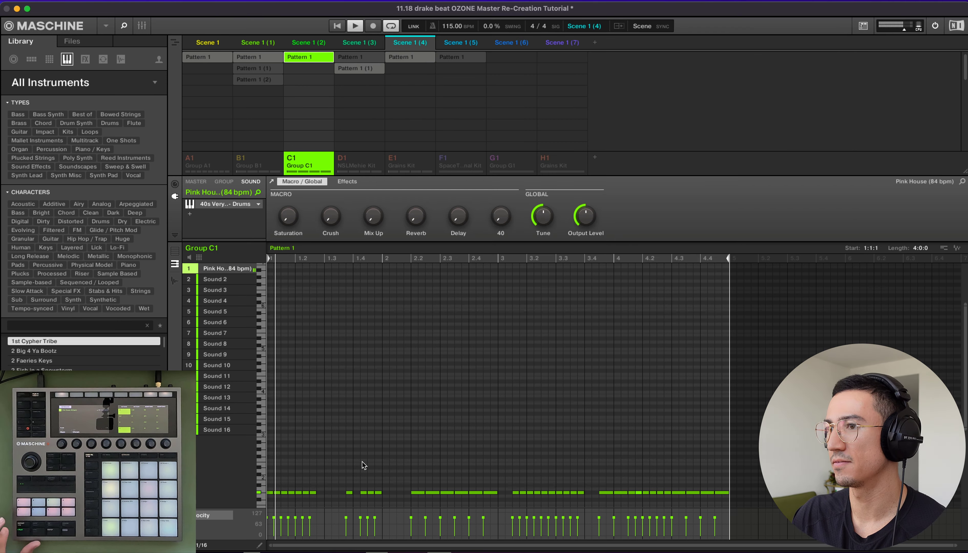